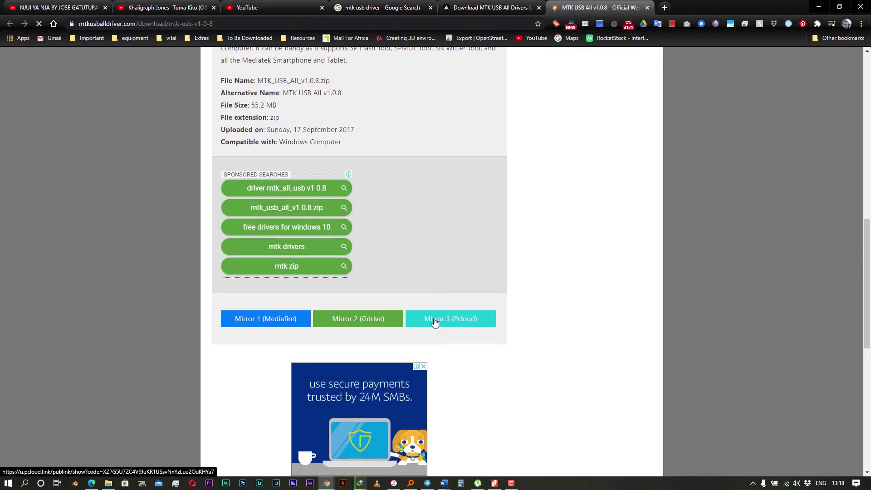
# Step: Download MTK_USB_All_v1.0.8.zip from the Mediafire mirror, starting it in the download manager with the default save location
pyautogui.click(254, 323)
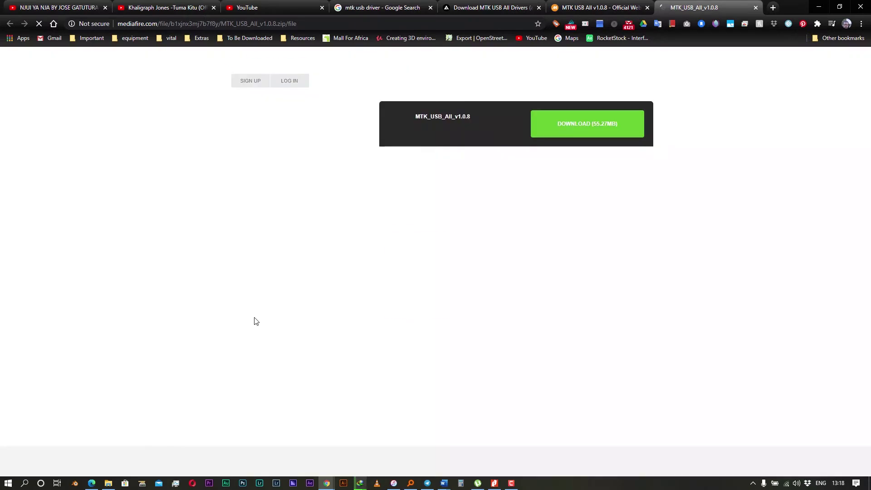
pyautogui.click(583, 128)
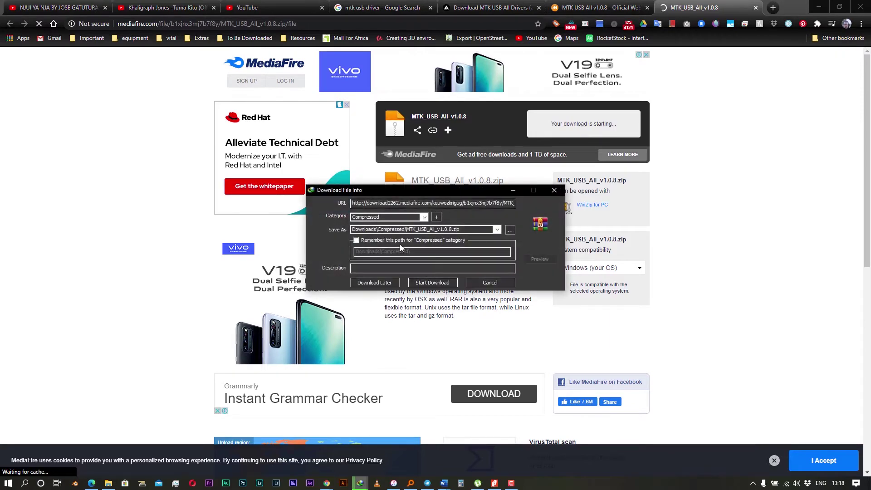
pyautogui.click(438, 282)
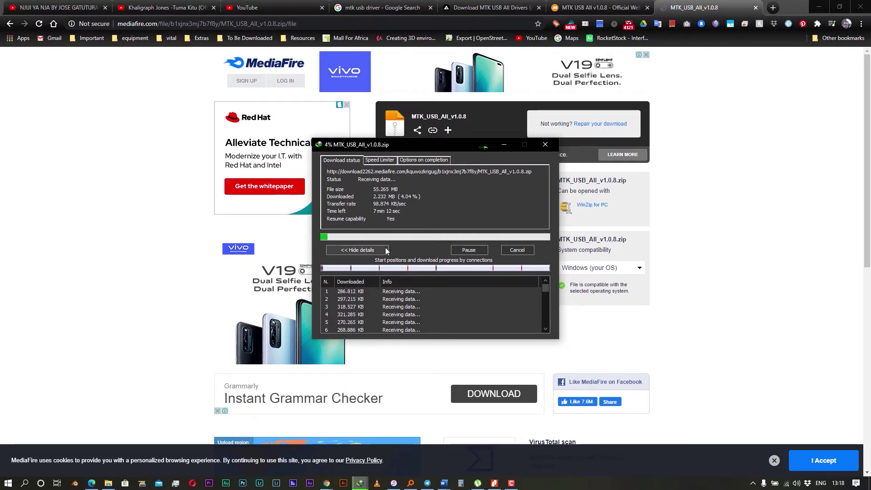
# Step: Close the pop-up browser window and minimize the download progress window to clear the desktop
pyautogui.click(625, 4)
pyautogui.click(687, 8)
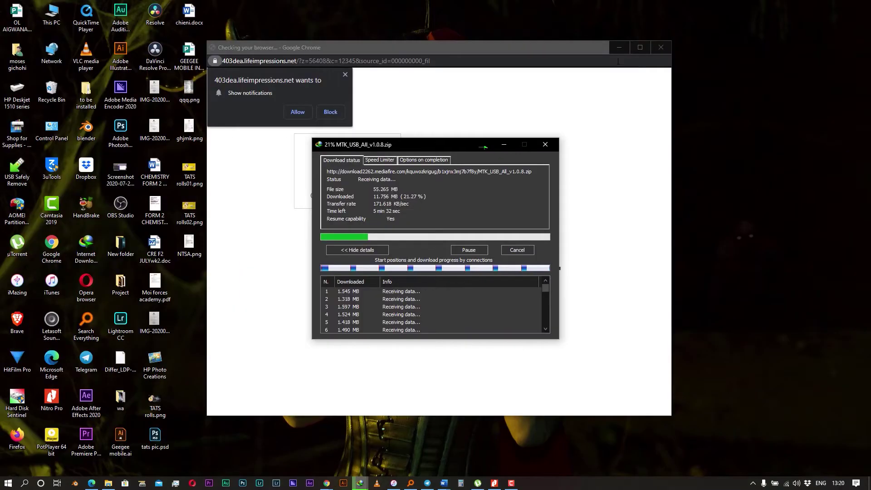
pyautogui.click(516, 56)
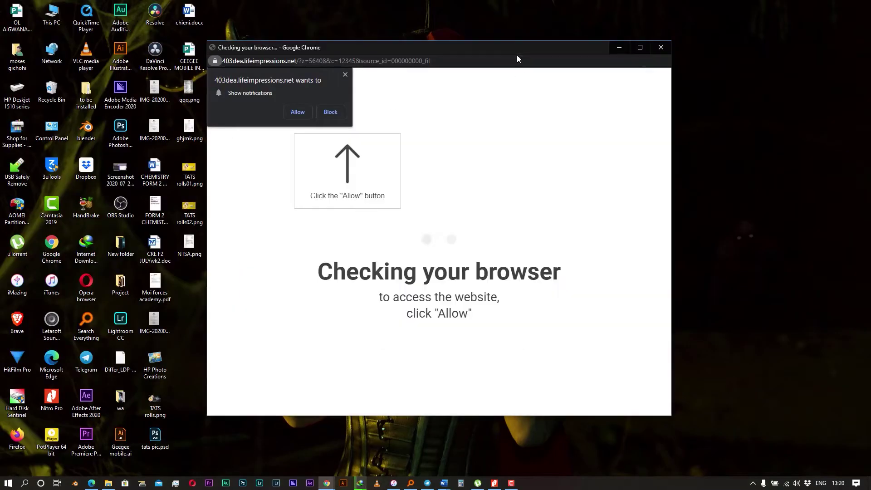
pyautogui.click(660, 50)
pyautogui.click(505, 144)
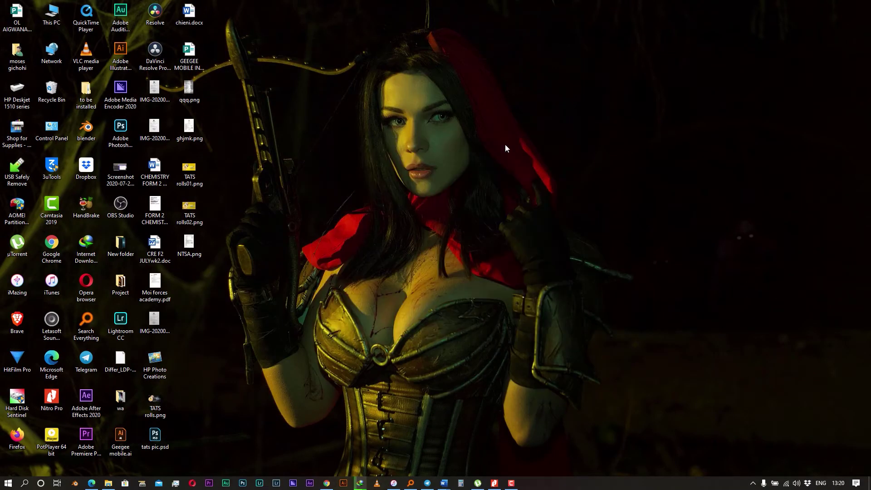
pyautogui.click(752, 483)
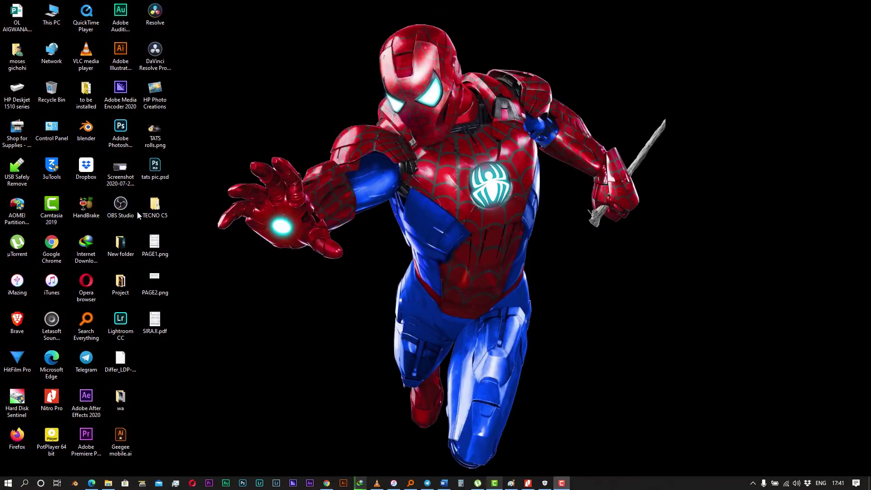
# Step: Launch MTK_USB_All_v1.0.8.exe from the nested MTK_USB_All_v1.0.8 folder inside the desktop's TECNO C5 folder
pyautogui.click(153, 212)
pyautogui.doubleClick(152, 213)
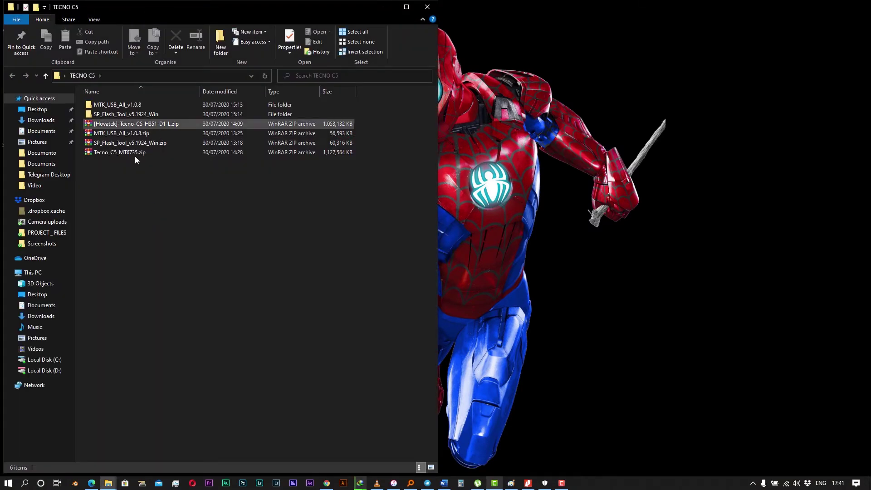
pyautogui.doubleClick(134, 103)
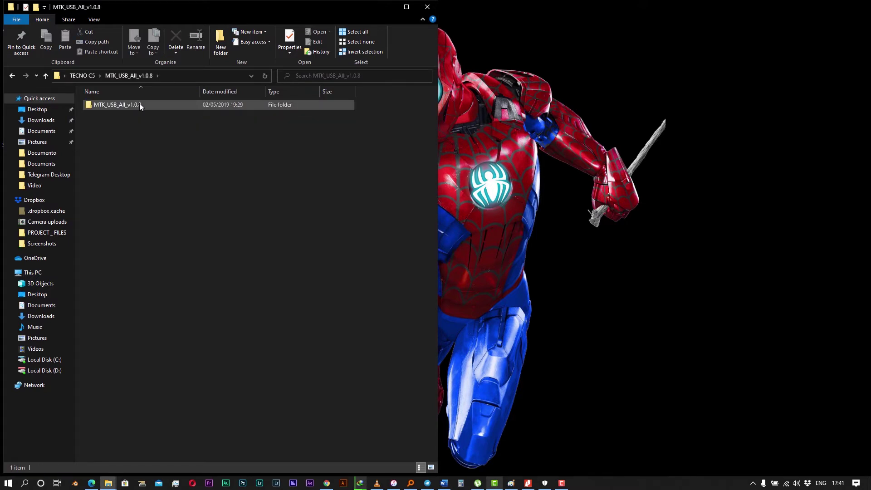
pyautogui.doubleClick(139, 104)
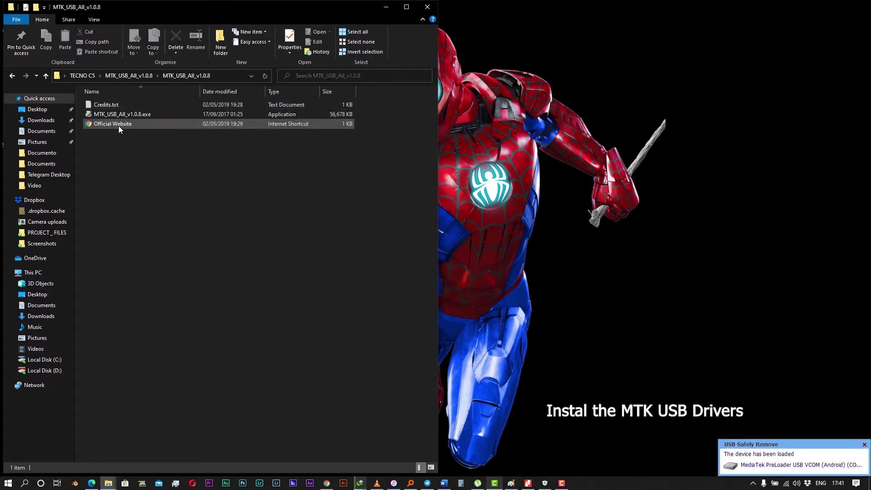
pyautogui.click(122, 116)
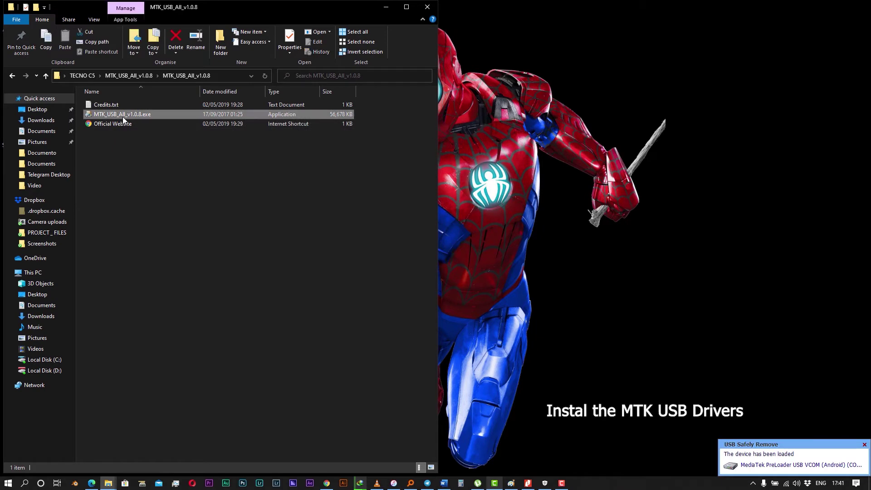
pyautogui.doubleClick(154, 114)
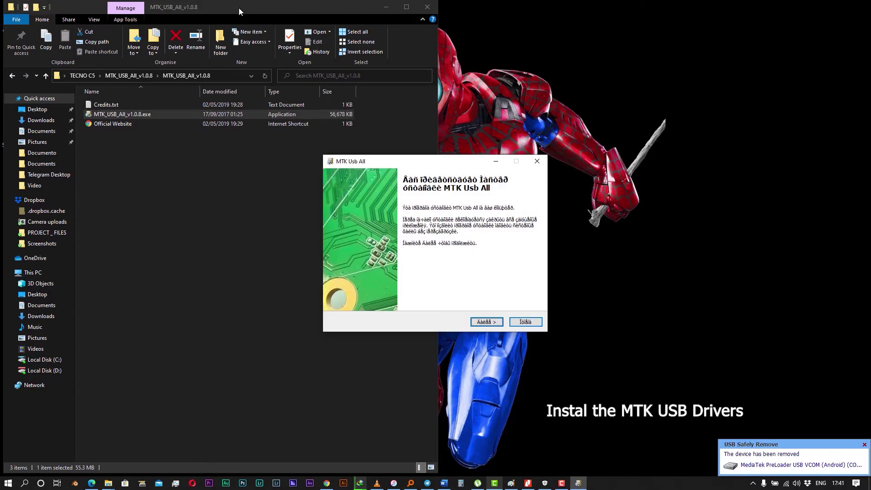
# Step: Accept the user agreement in the MTK Usb All setup wizard and install the drivers
pyautogui.click(490, 324)
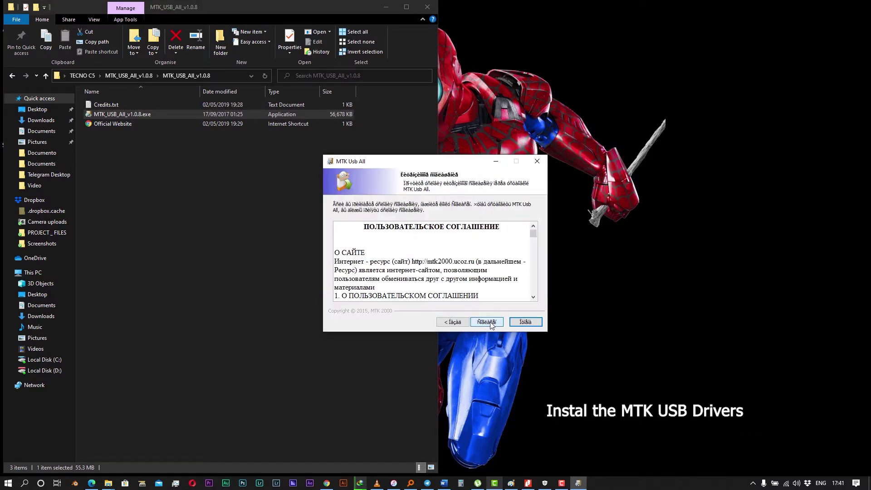
pyautogui.click(490, 324)
pyautogui.click(489, 322)
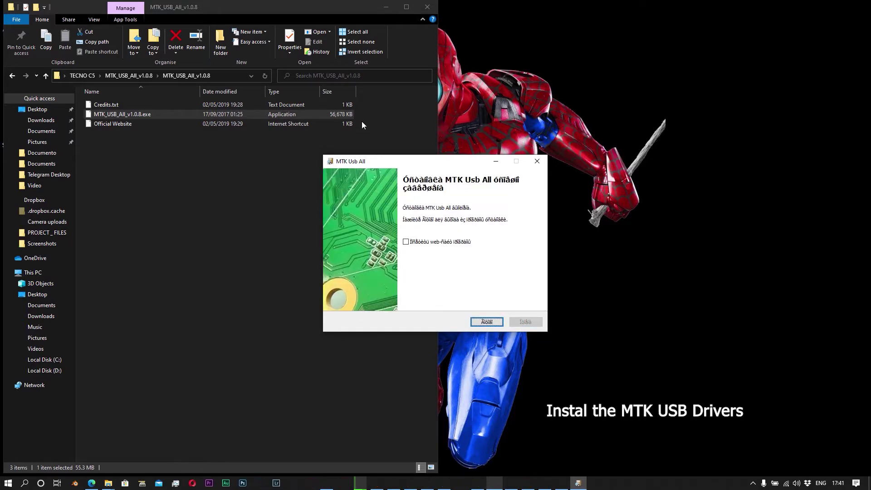
# Step: Dock the folder window to the right half of the screen and finish the MTK Usb All setup wizard
pyautogui.moveTo(285, 21); pyautogui.dragTo(869, 91)
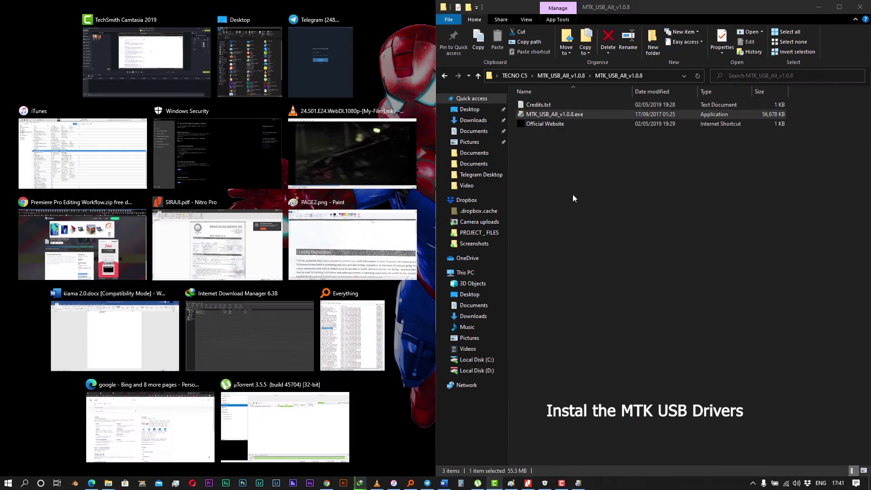
pyautogui.click(572, 194)
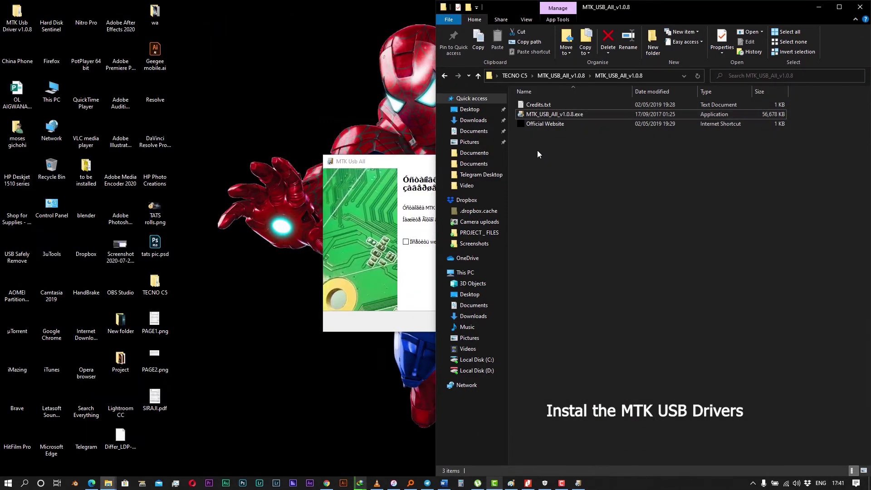
pyautogui.click(402, 181)
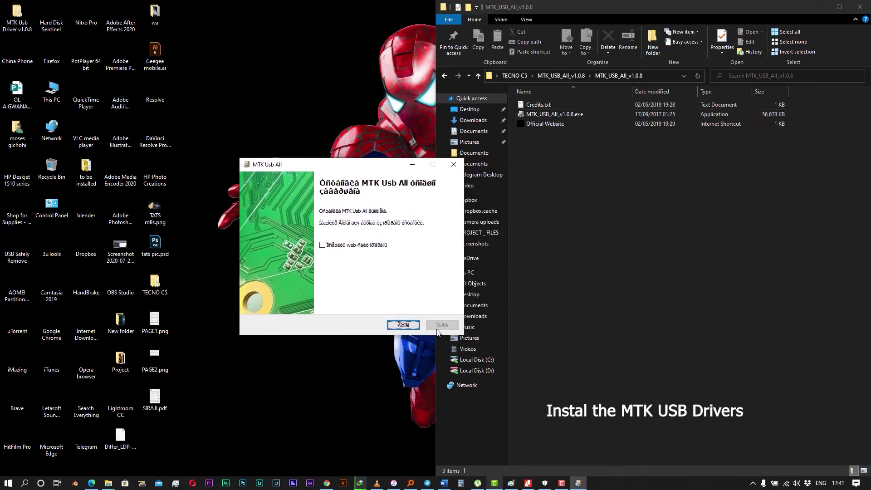
pyautogui.click(401, 325)
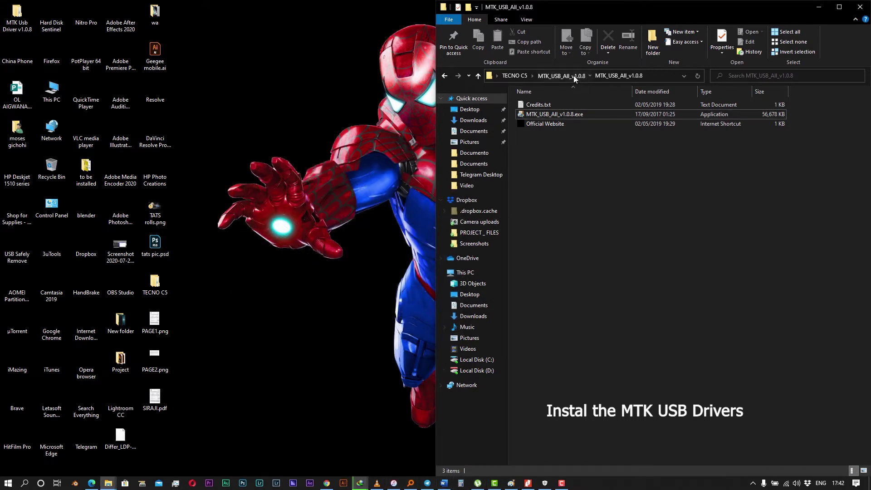
# Step: Go back to the TECNO C5 folder and extract [Hovatek]-Tecno-C5-H351-D1-L.zip into a folder of the same name
pyautogui.click(545, 76)
pyautogui.click(514, 75)
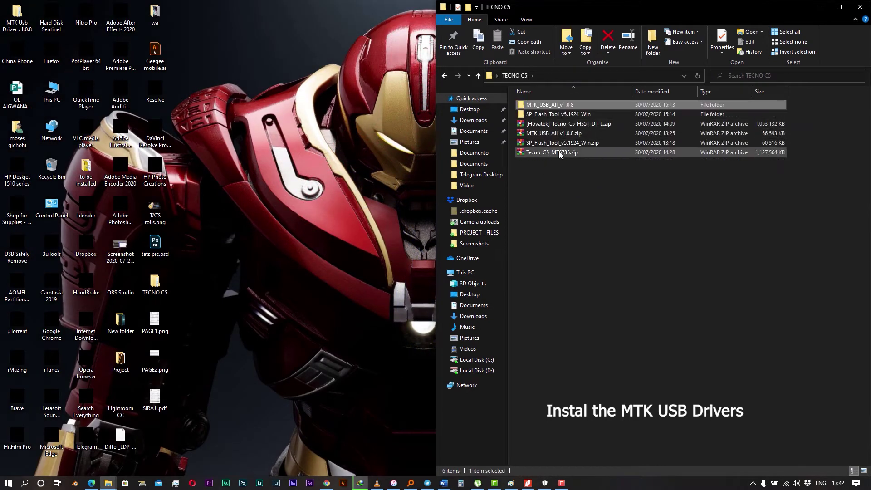
pyautogui.click(514, 141)
pyautogui.click(529, 144)
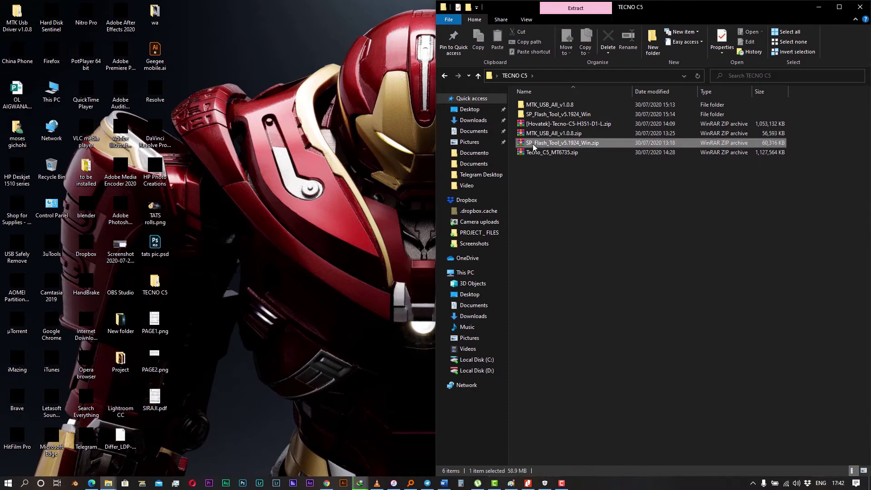
pyautogui.rightClick(533, 145)
pyautogui.click(537, 126)
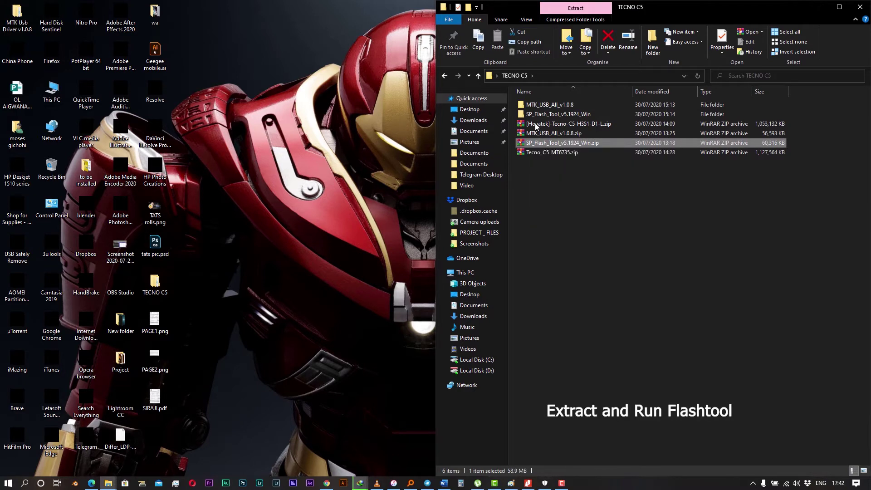
pyautogui.rightClick(537, 124)
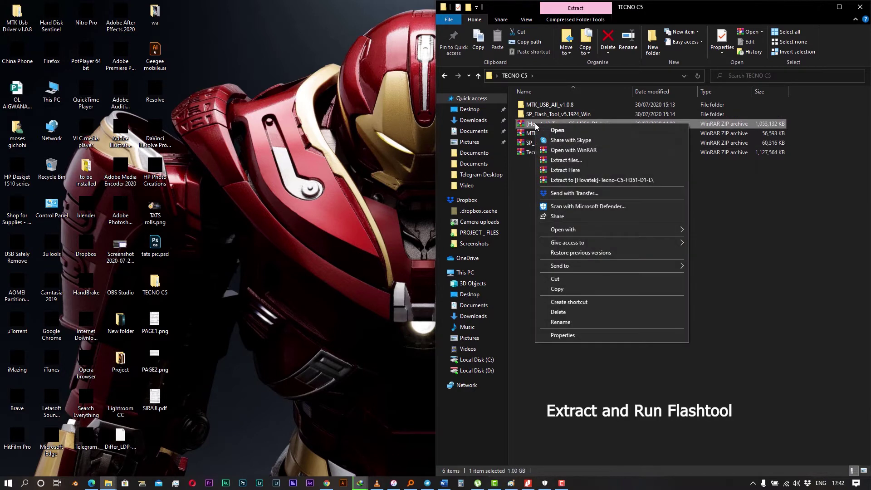
pyautogui.click(572, 180)
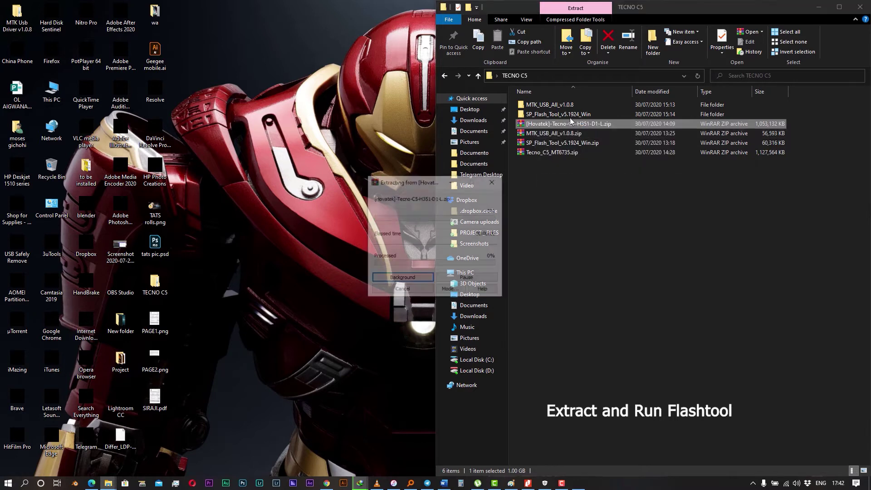
# Step: Run flash_tool.exe as administrator from the nested SP_Flash_Tool_v5.1924_Win folder
pyautogui.click(557, 116)
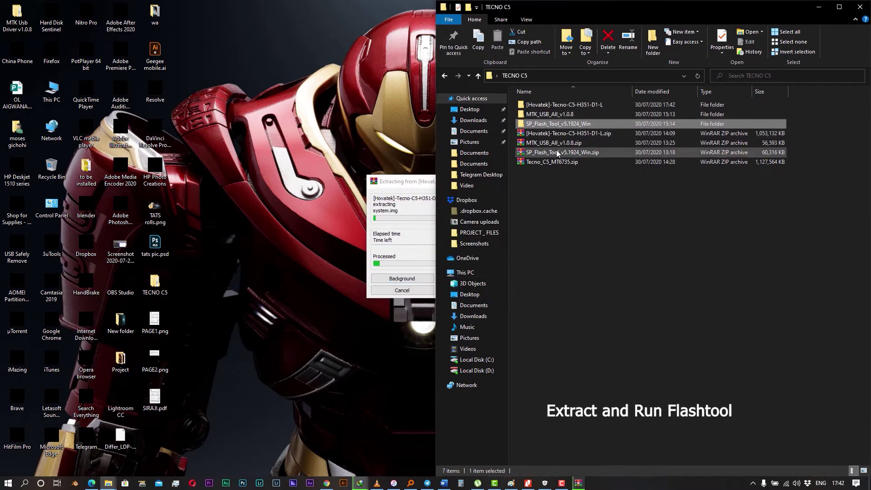
pyautogui.doubleClick(547, 124)
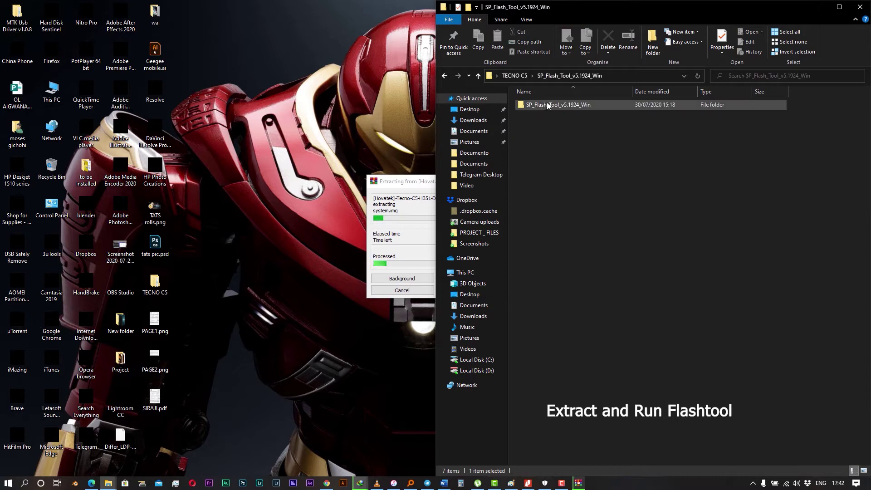
pyautogui.doubleClick(544, 105)
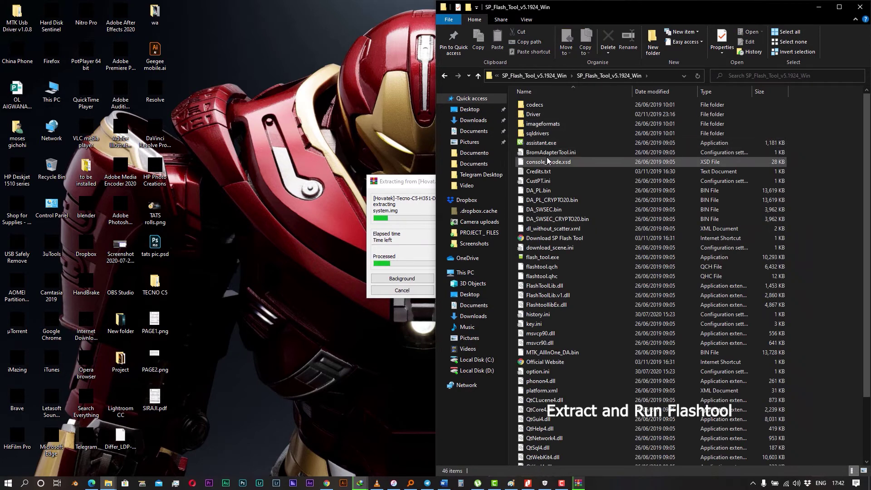
pyautogui.rightClick(541, 257)
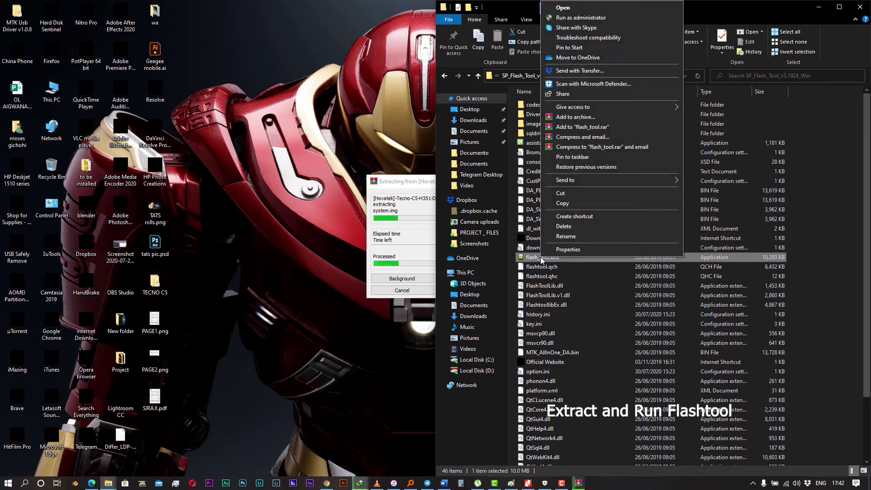
pyautogui.click(583, 18)
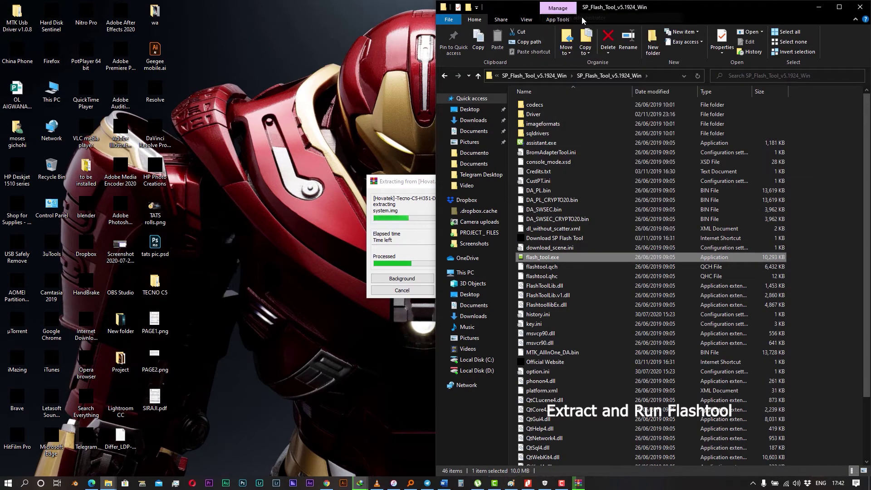
# Step: Move the extraction progress window and the Smart Phone Flash Tool window away from the file list
pyautogui.moveTo(399, 181); pyautogui.dragTo(66, 230)
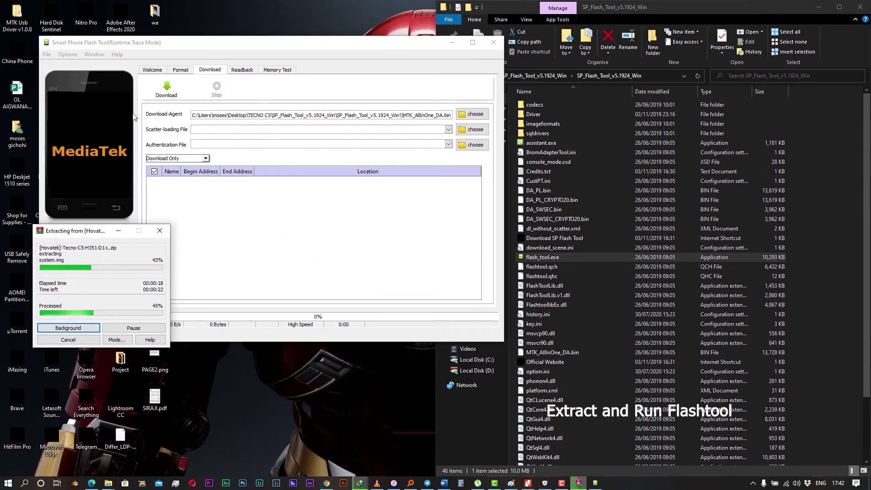
pyautogui.click(164, 38)
pyautogui.moveTo(165, 44); pyautogui.dragTo(124, 153)
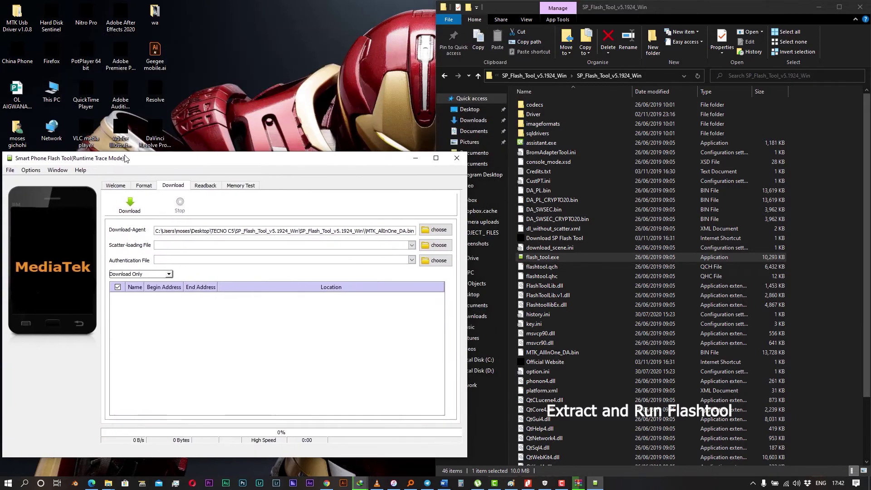
# Step: Return the file window to the TECNO C5 folder and reposition the flash tool window
pyautogui.click(526, 76)
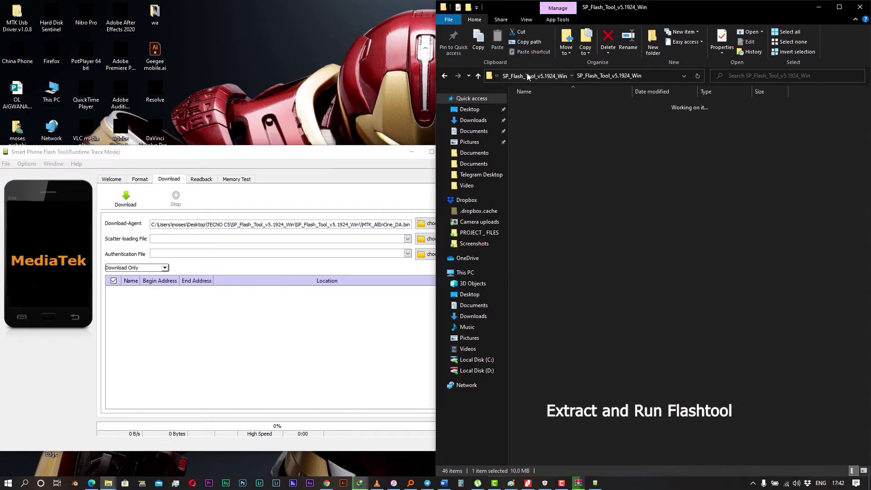
pyautogui.click(512, 76)
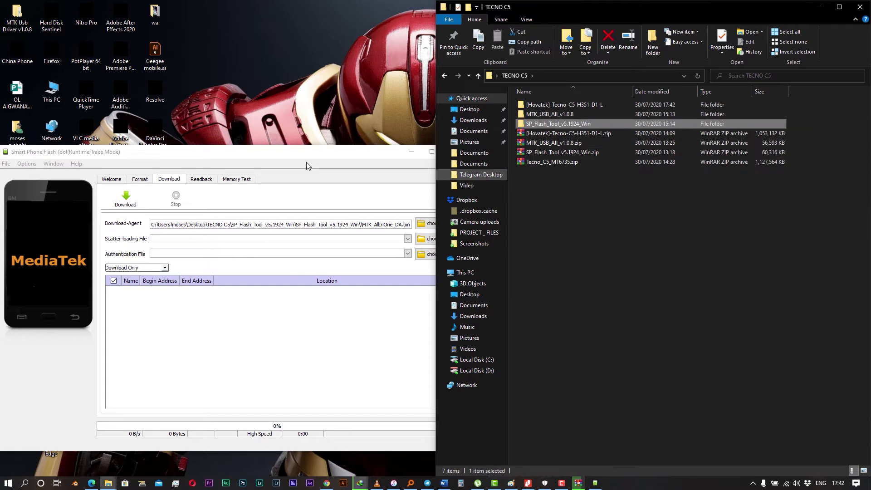
pyautogui.moveTo(237, 155); pyautogui.dragTo(469, 67)
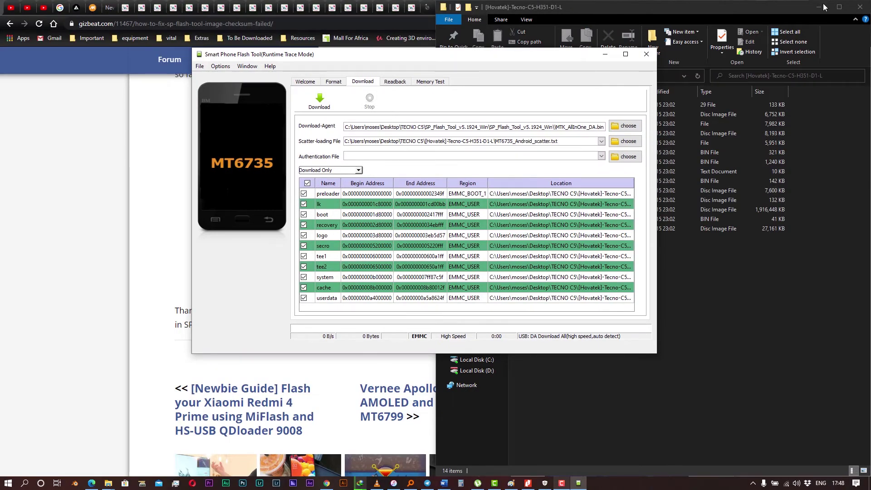
# Step: Clear the browser window off the desktop and place the flash tool beside the [Hovatek]-Tecno-C5-H351-D1-L folder window
pyautogui.click(796, 4)
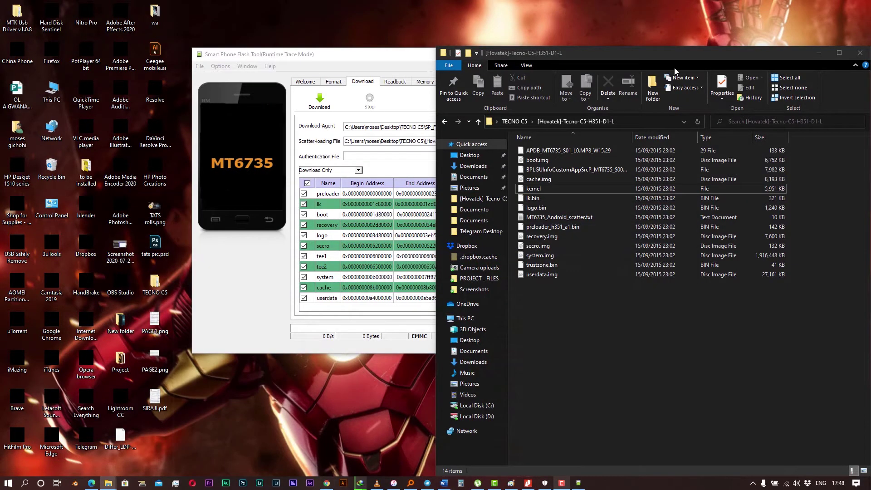
pyautogui.click(357, 53)
pyautogui.moveTo(301, 57); pyautogui.dragTo(157, 25)
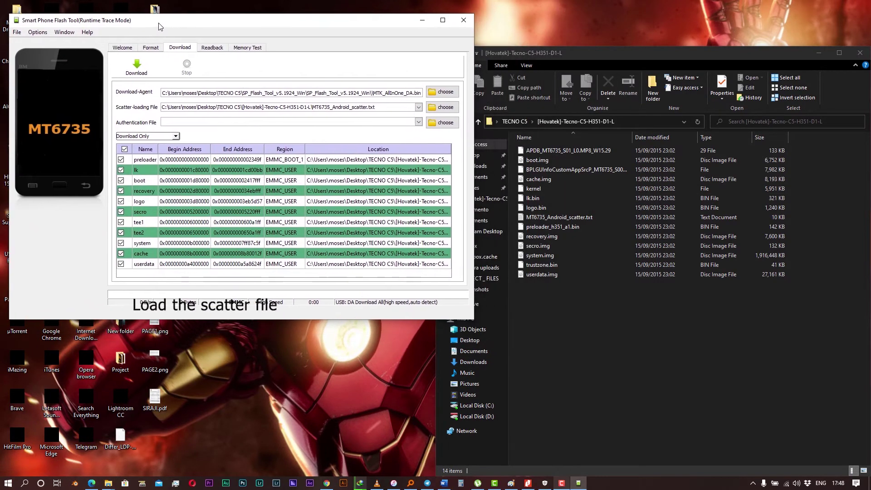
# Step: Load MT6735_Android_scatter.txt from the [Hovatek]-Tecno-C5-H351-D1-L folder as the scatter file and start the Download Only flash
pyautogui.click(437, 105)
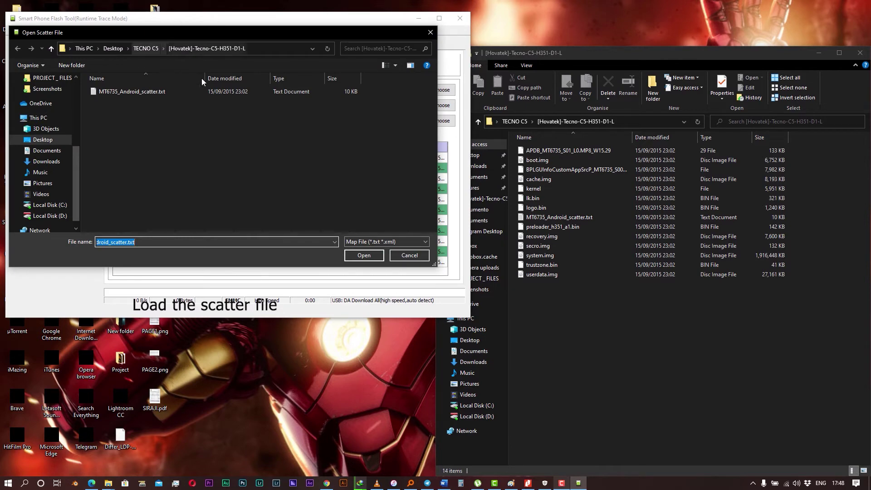
pyautogui.doubleClick(131, 91)
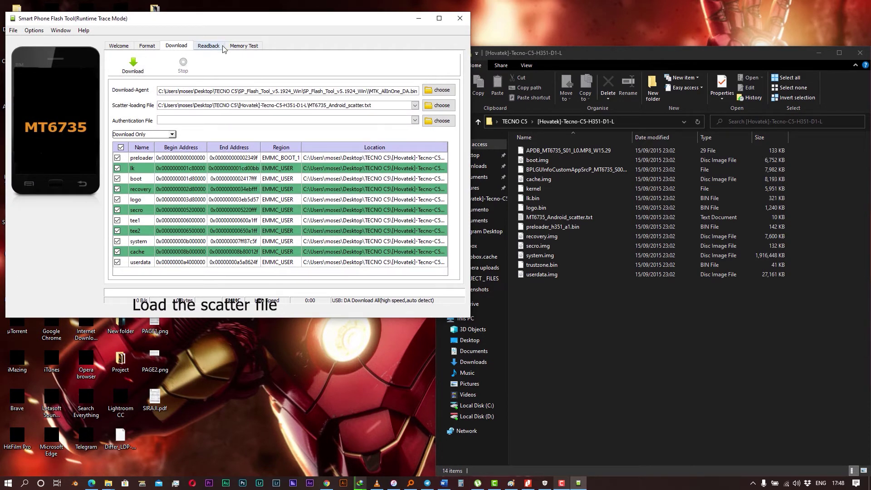
pyautogui.click(132, 66)
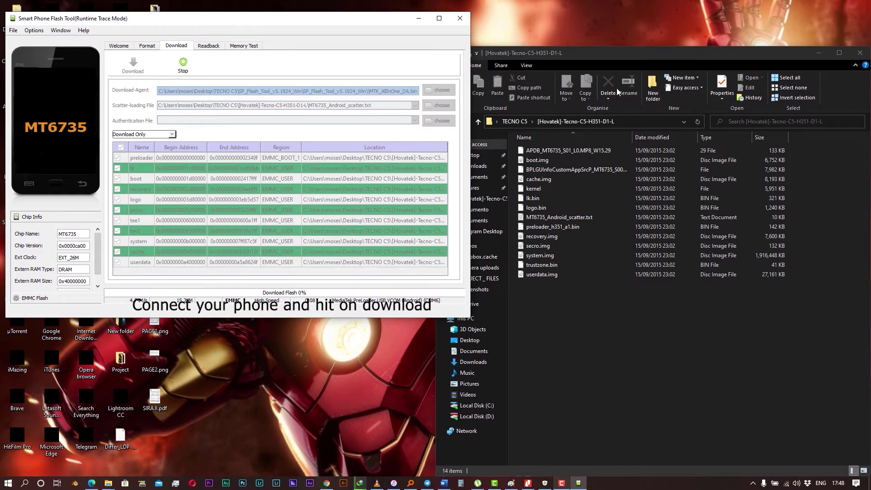
# Step: Close the [Hovatek]-Tecno-C5-H351-D1-L folder window and move the flash tool window clear of the desktop icons
pyautogui.click(859, 53)
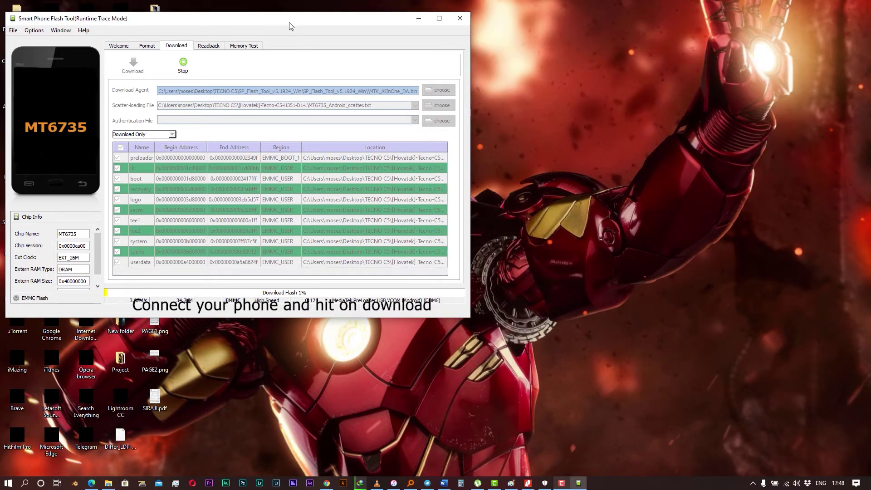
pyautogui.moveTo(290, 22); pyautogui.dragTo(570, 40)
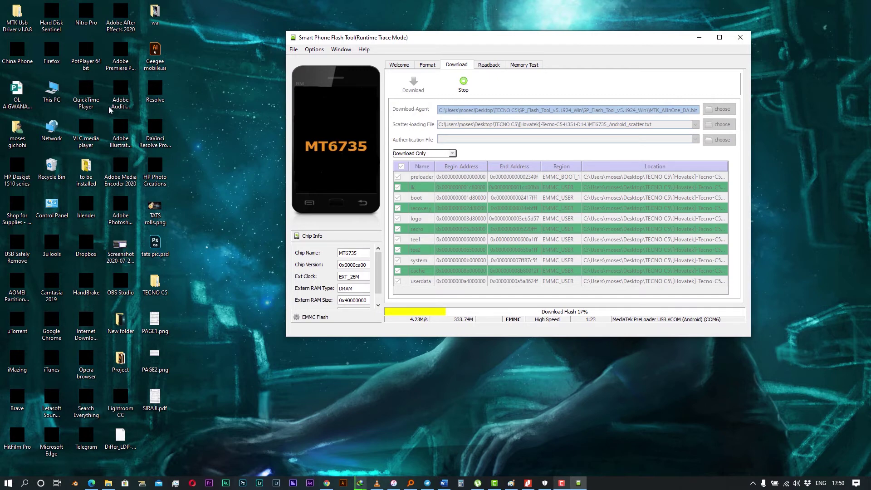
pyautogui.rightClick(204, 13)
pyautogui.click(233, 66)
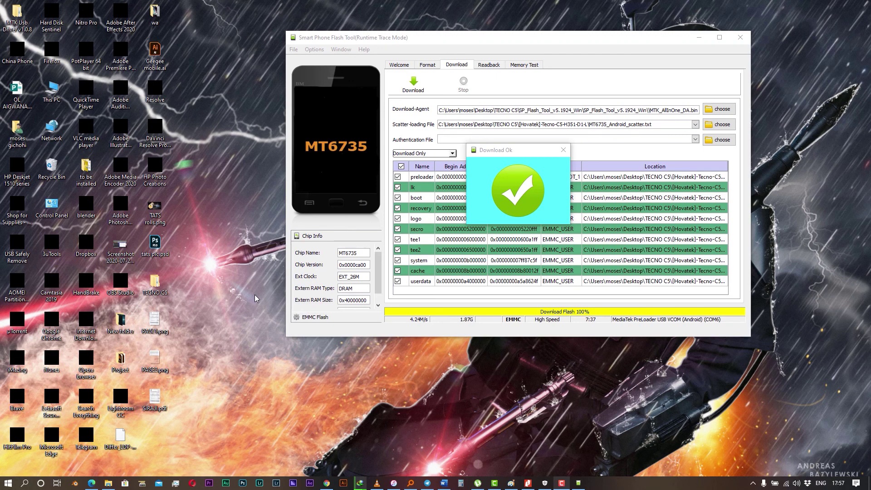
# Step: Dismiss the Download Ok dialog and close the Smart Phone Flash Tool
pyautogui.click(562, 149)
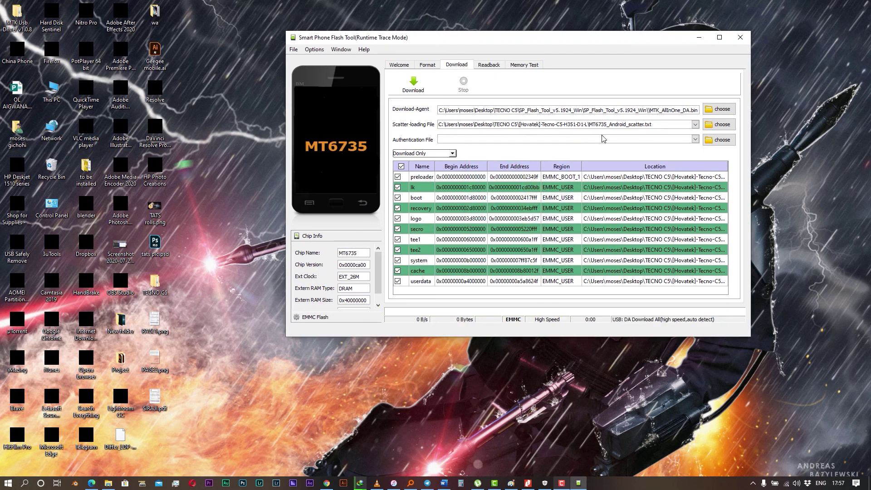
pyautogui.click(739, 37)
pyautogui.click(561, 483)
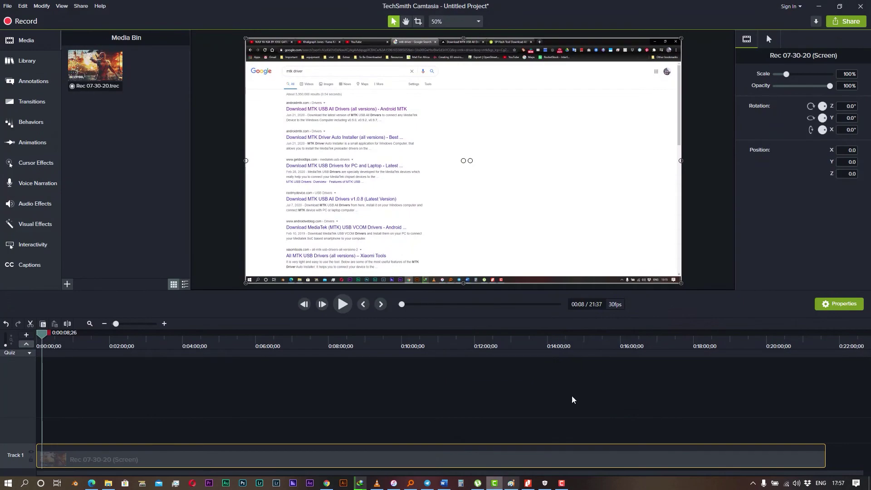